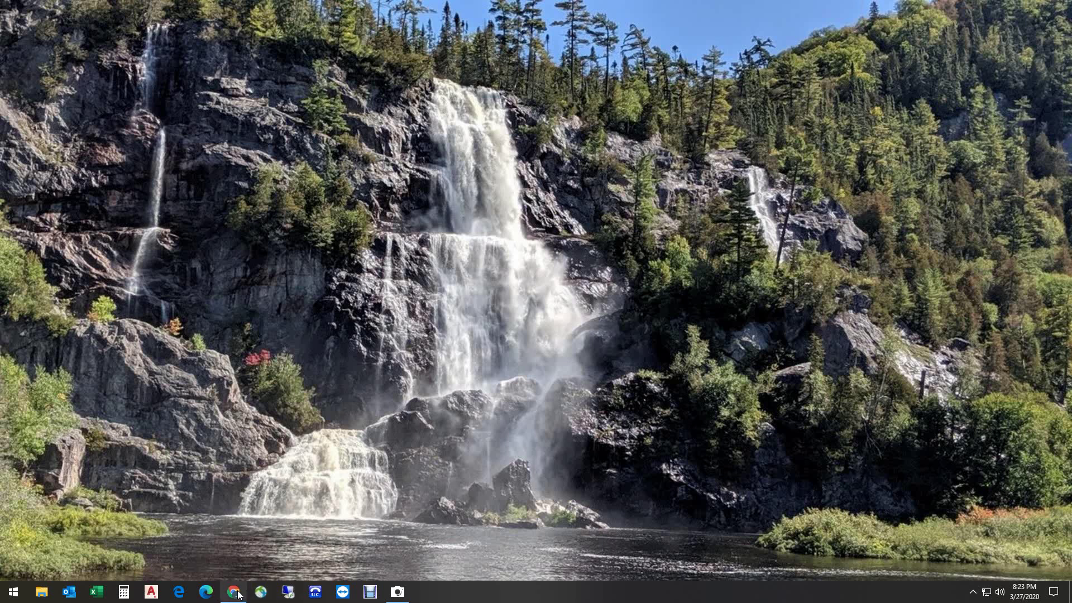
Open the Start menu and scroll the app list down to Google Chrome
{"action": "left_click", "coordinate": [14, 592]}
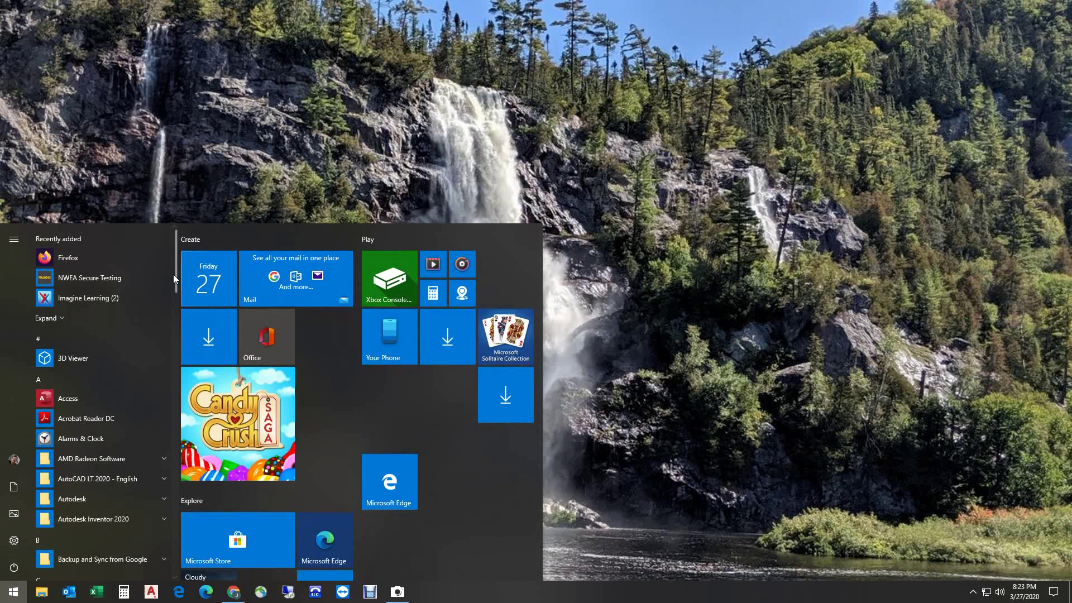
{"action": "scroll", "coordinate": [161, 316], "scroll_direction": "down", "scroll_amount": 10}
{"action": "scroll", "coordinate": [155, 374], "scroll_direction": "down", "scroll_amount": 3}
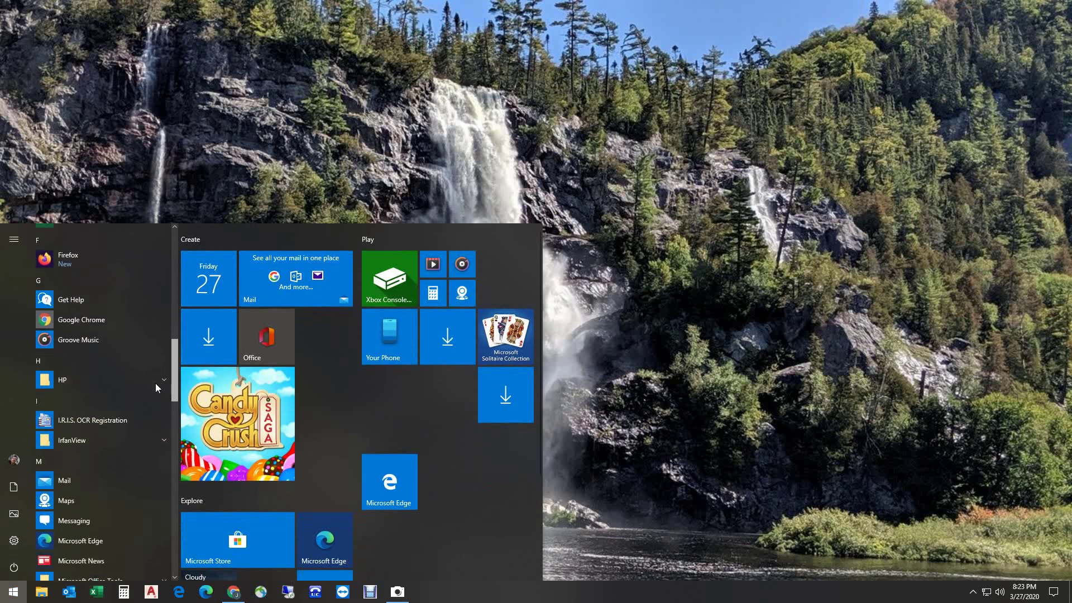
{"action": "scroll", "coordinate": [156, 369], "scroll_direction": "up", "scroll_amount": 5}
{"action": "scroll", "coordinate": [158, 357], "scroll_direction": "down", "scroll_amount": 1}
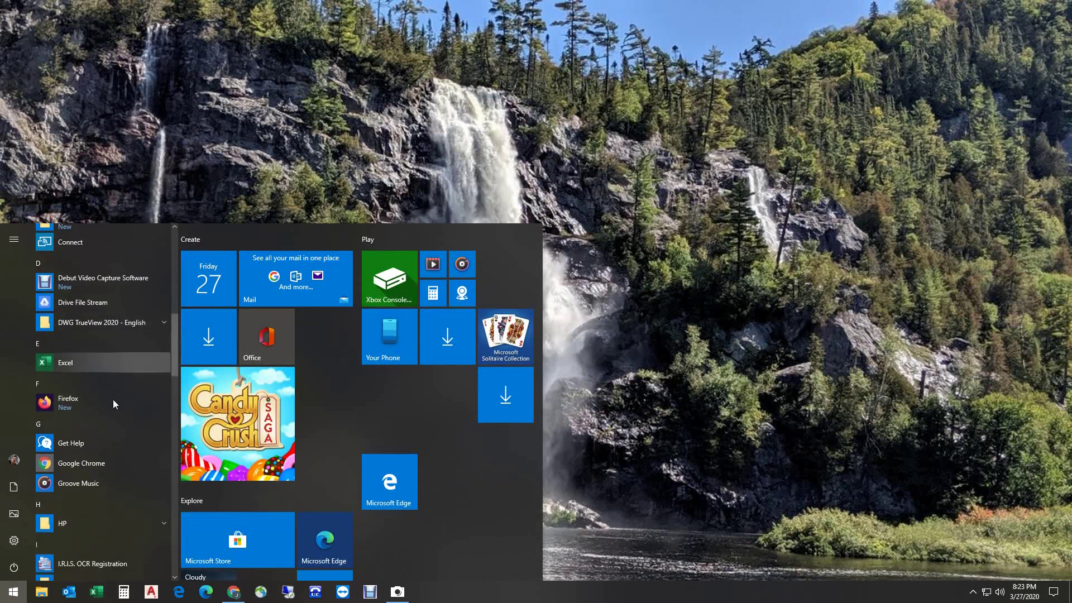
Launch Chrome maximized and open a window for the Tech profile
{"action": "left_click", "coordinate": [79, 465]}
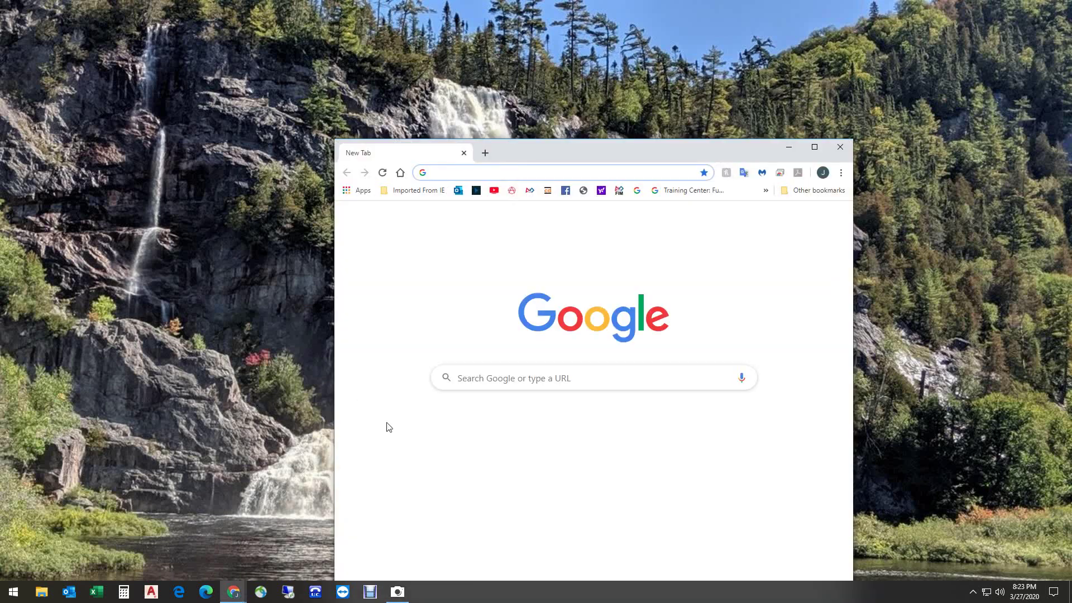
{"action": "left_click", "coordinate": [814, 148]}
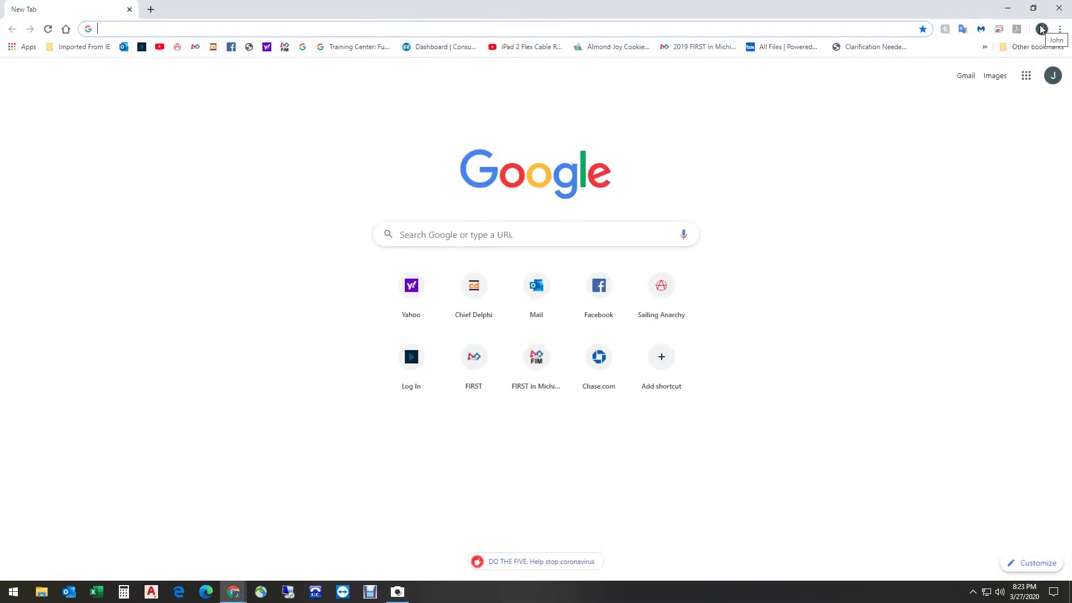
{"action": "left_click", "coordinate": [1052, 75]}
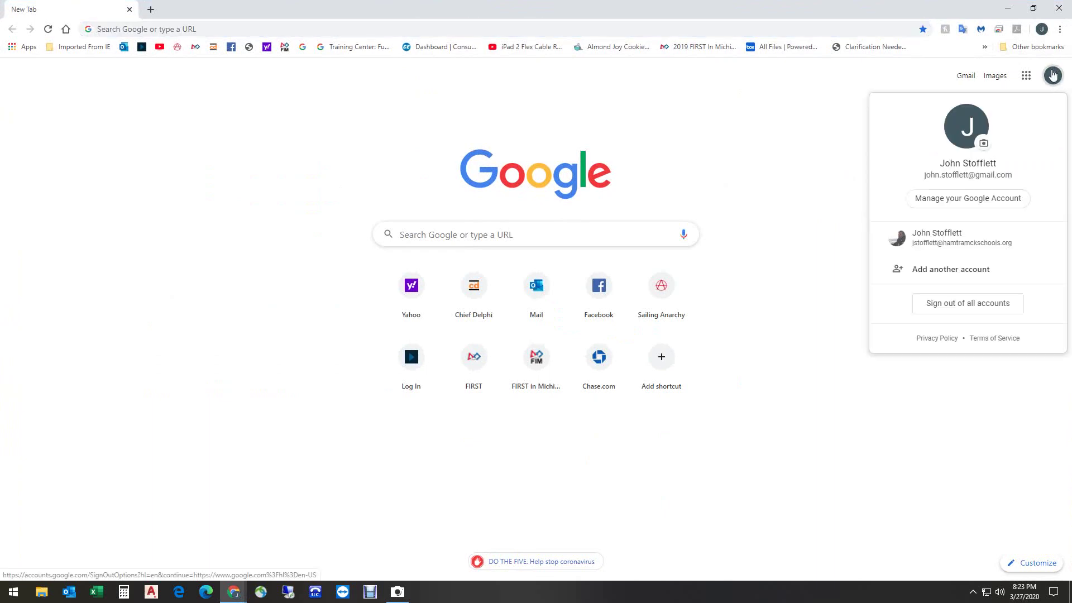
{"action": "left_click", "coordinate": [1042, 29]}
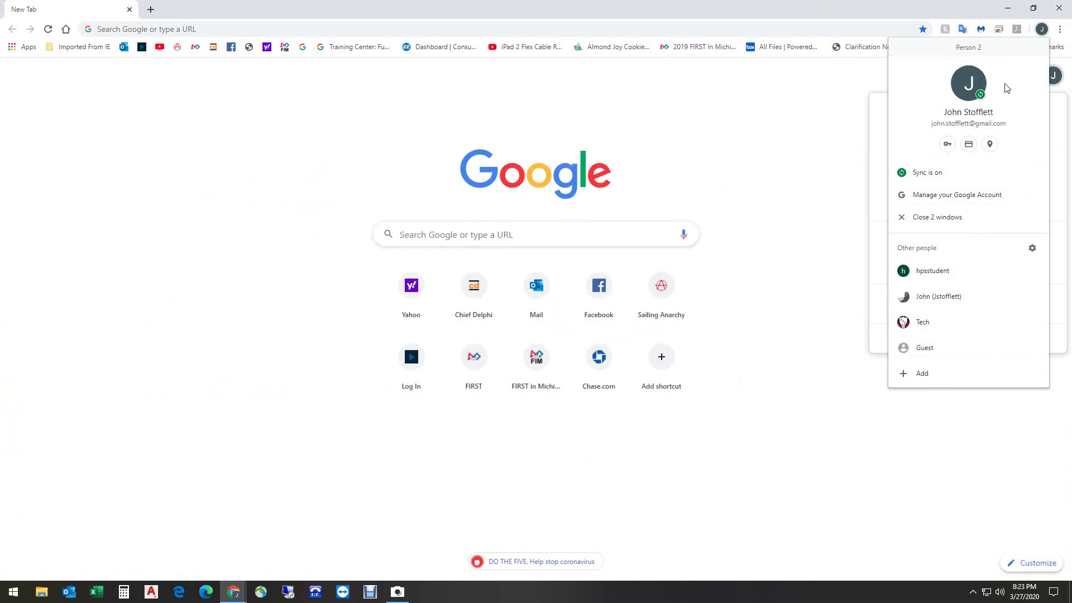
{"action": "left_click", "coordinate": [921, 329]}
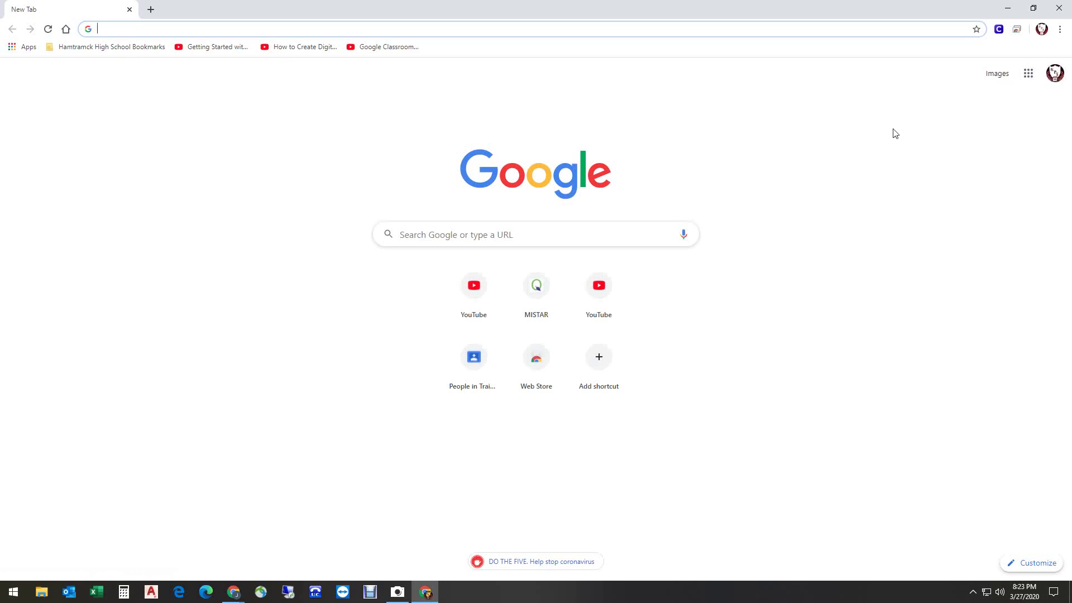
Bring up the Google apps grid and scroll to find Hangouts
{"action": "left_click", "coordinate": [306, 28]}
{"action": "left_click", "coordinate": [1024, 79]}
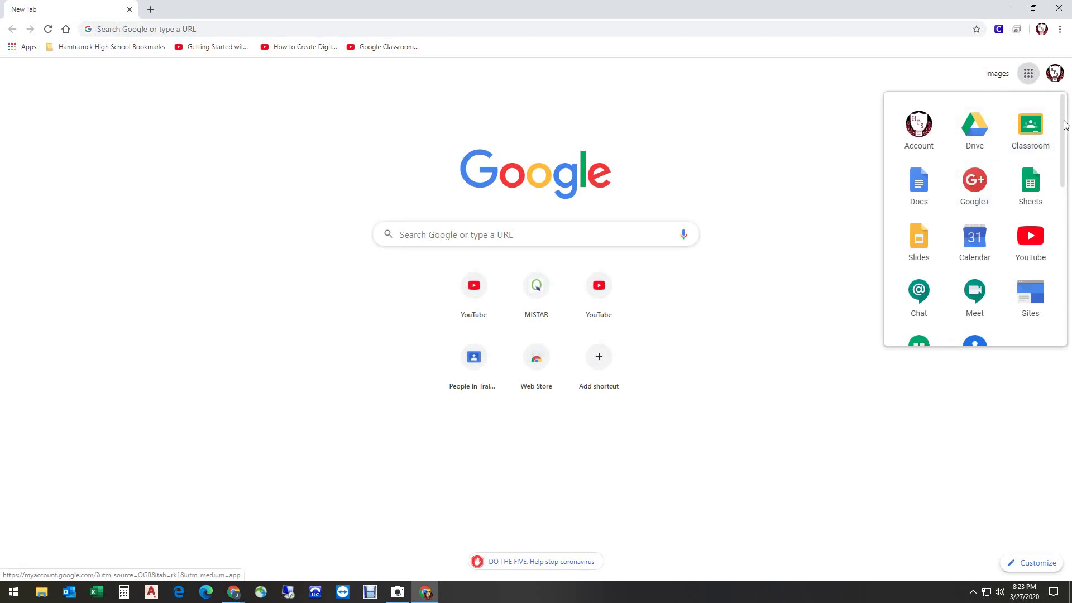
{"action": "scroll", "coordinate": [1063, 139], "scroll_direction": "down", "scroll_amount": 3}
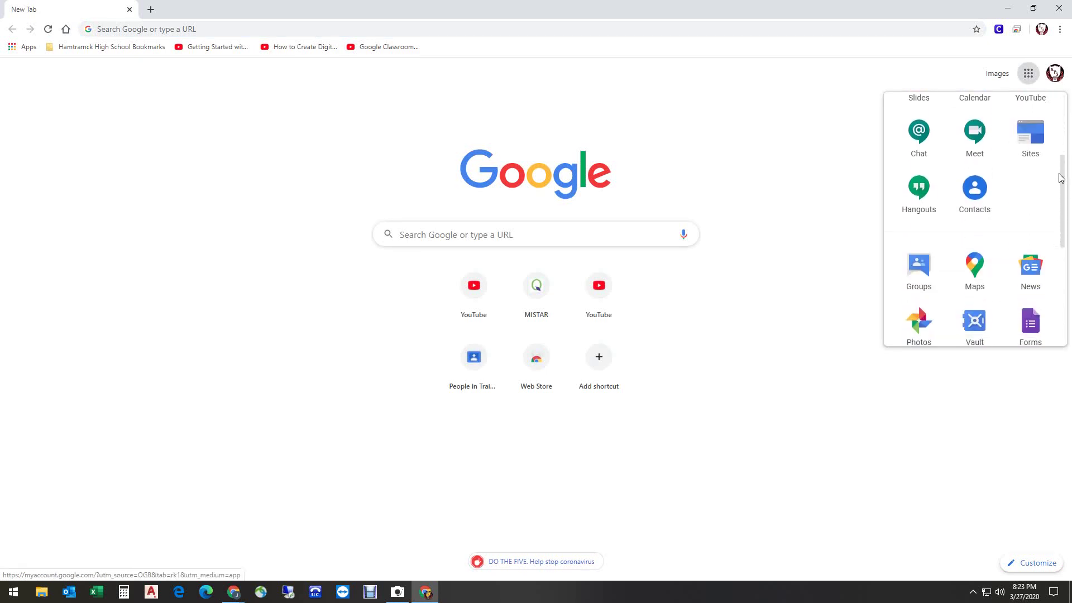
{"action": "scroll", "coordinate": [1060, 167], "scroll_direction": "up", "scroll_amount": 1}
{"action": "scroll", "coordinate": [1057, 160], "scroll_direction": "down", "scroll_amount": 1}
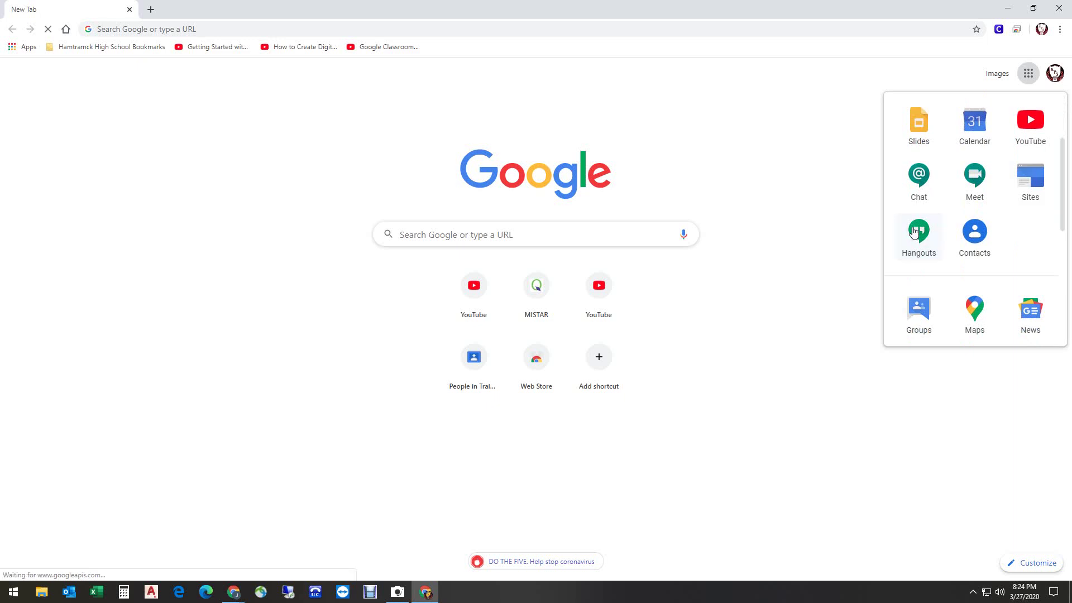
Open Hangouts, start a new phone call, and enter the destination phone number
{"action": "left_click", "coordinate": [914, 233]}
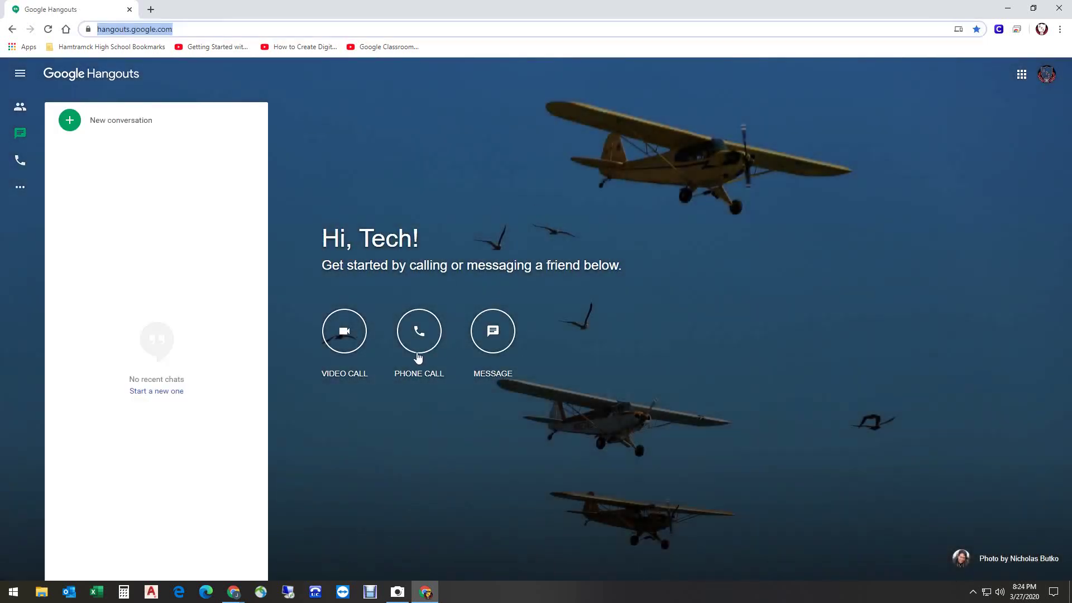
{"action": "left_click", "coordinate": [417, 353]}
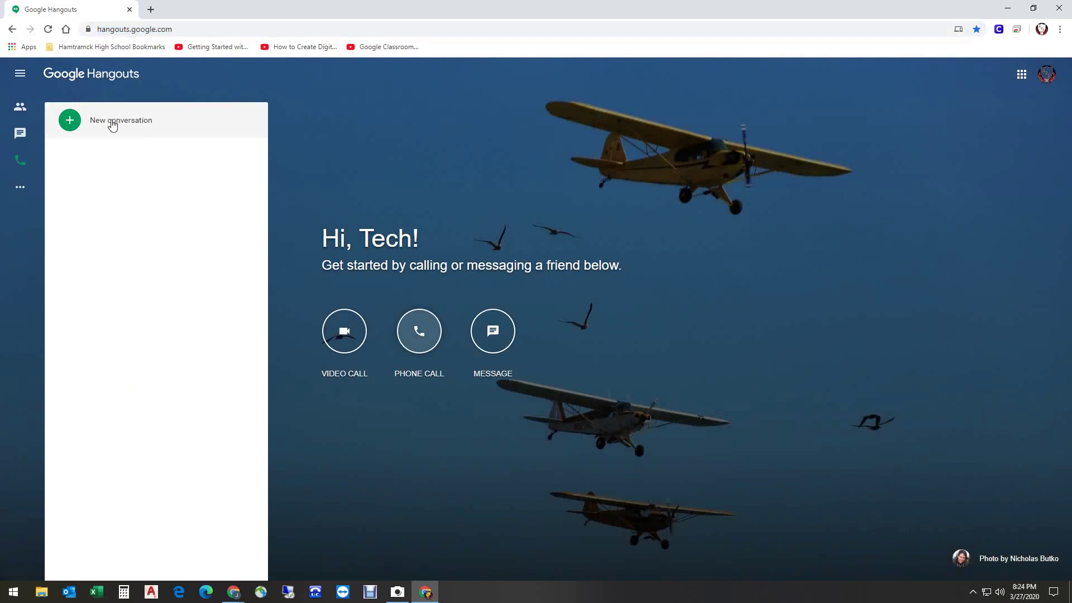
{"action": "left_click", "coordinate": [112, 126]}
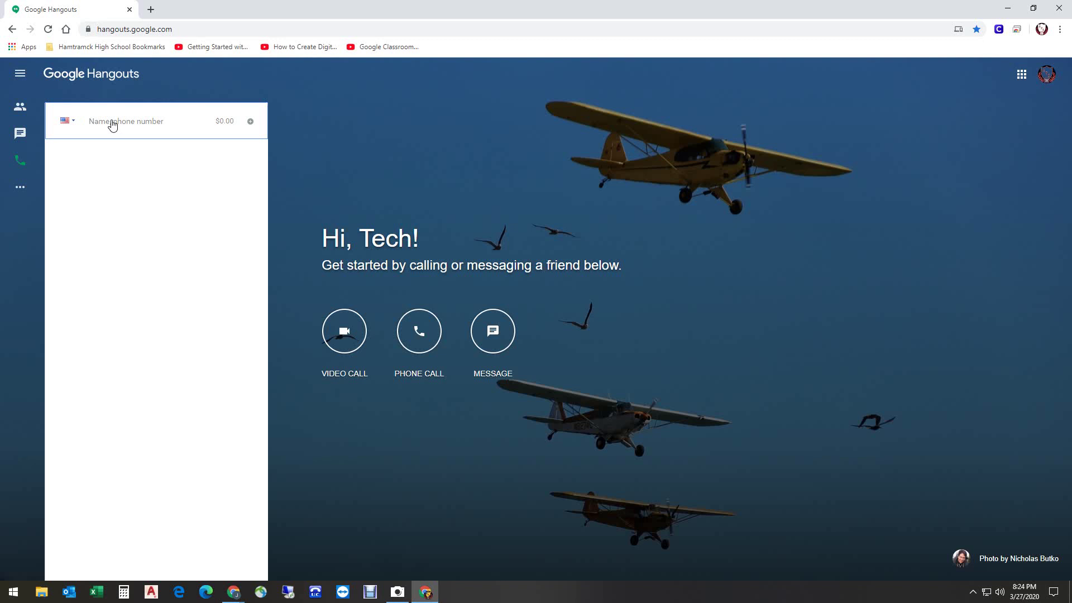
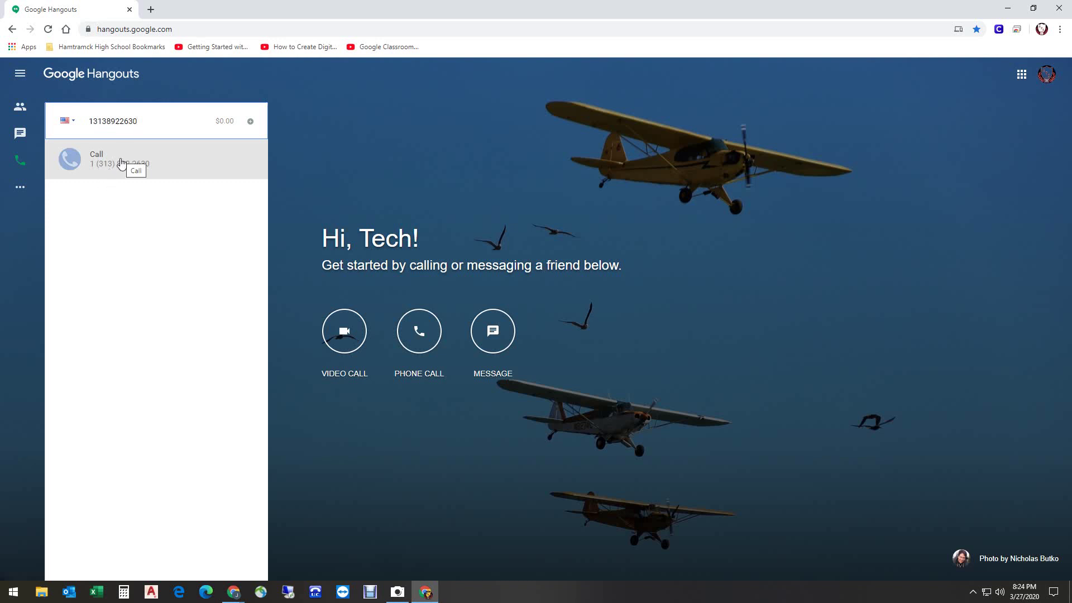
{"action": "left_click", "coordinate": [121, 163]}
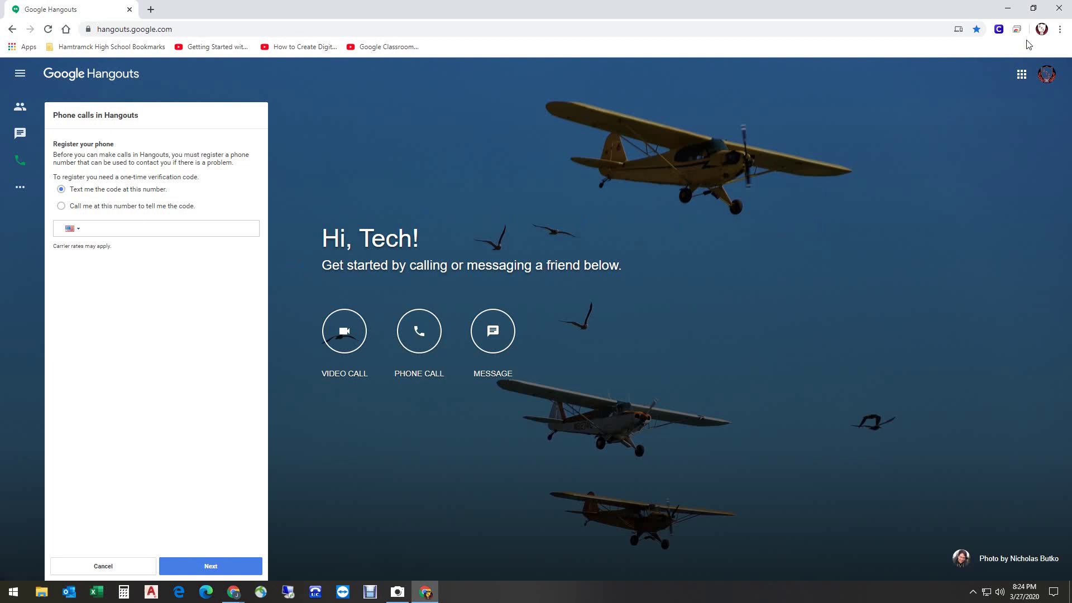
{"action": "left_click", "coordinate": [1041, 29]}
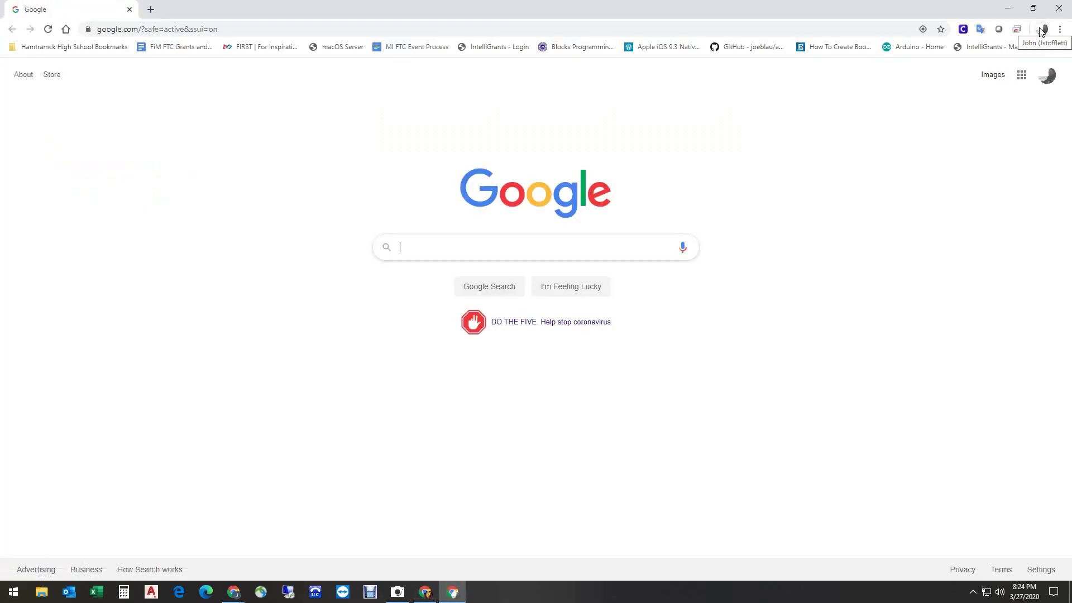
Dismiss the profile list and load hangout.google.com from the address bar
{"action": "left_click", "coordinate": [1041, 29]}
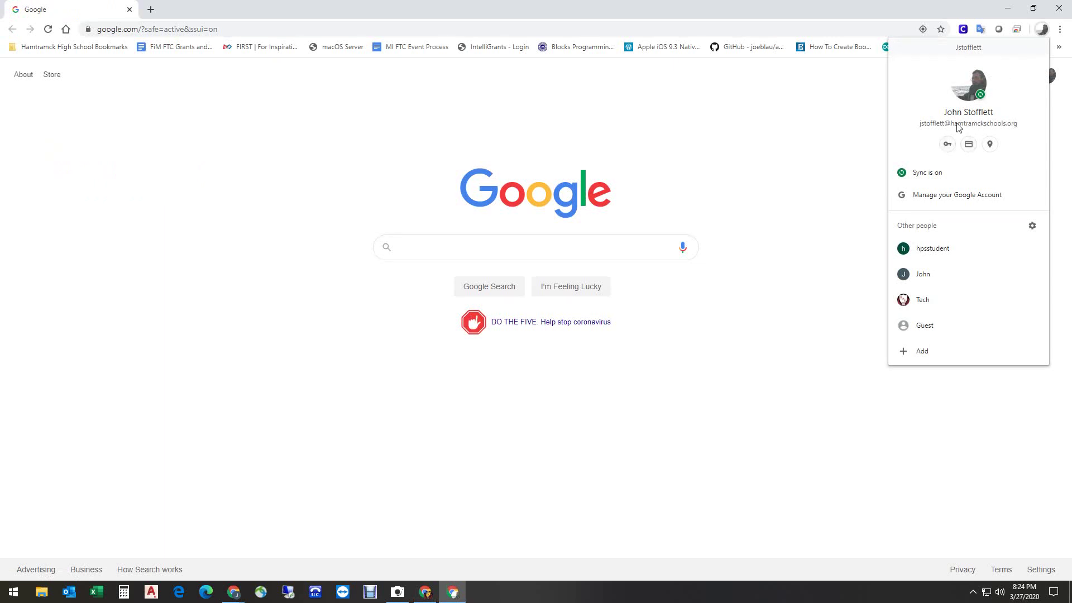
{"action": "left_click", "coordinate": [773, 134]}
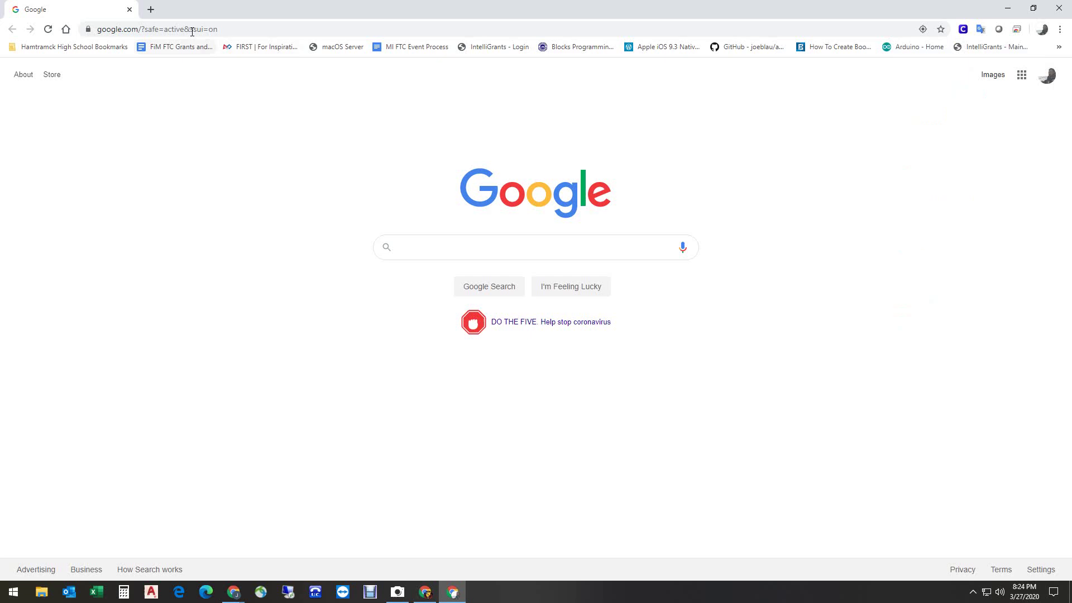
{"action": "left_click", "coordinate": [176, 26]}
{"action": "type", "text": "h"}
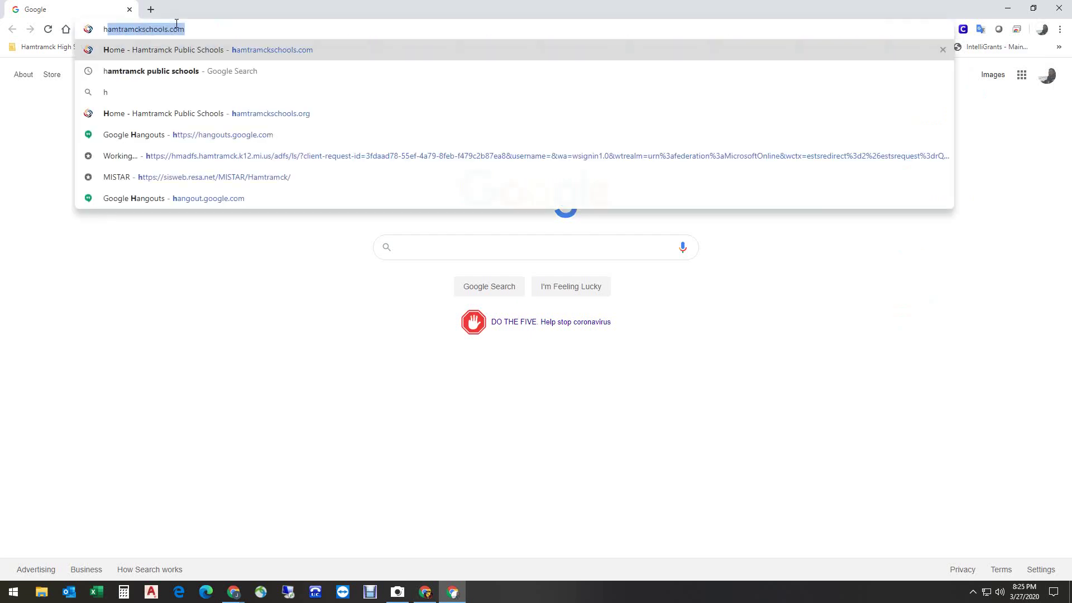
{"action": "type", "text": "ang"}
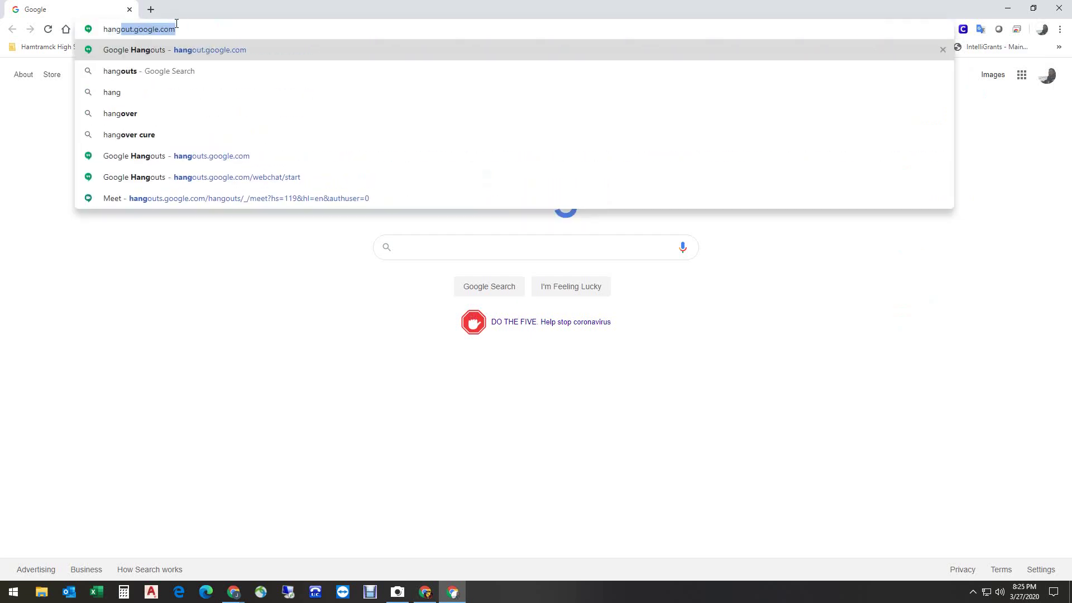
{"action": "type", "text": "out"}
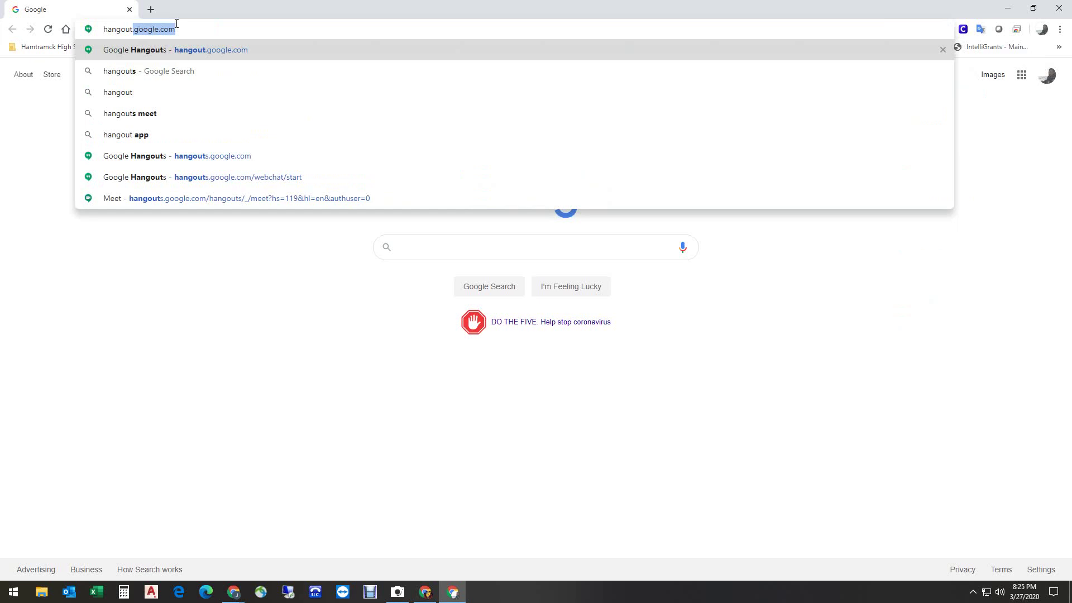
{"action": "type", "text": ".goo"}
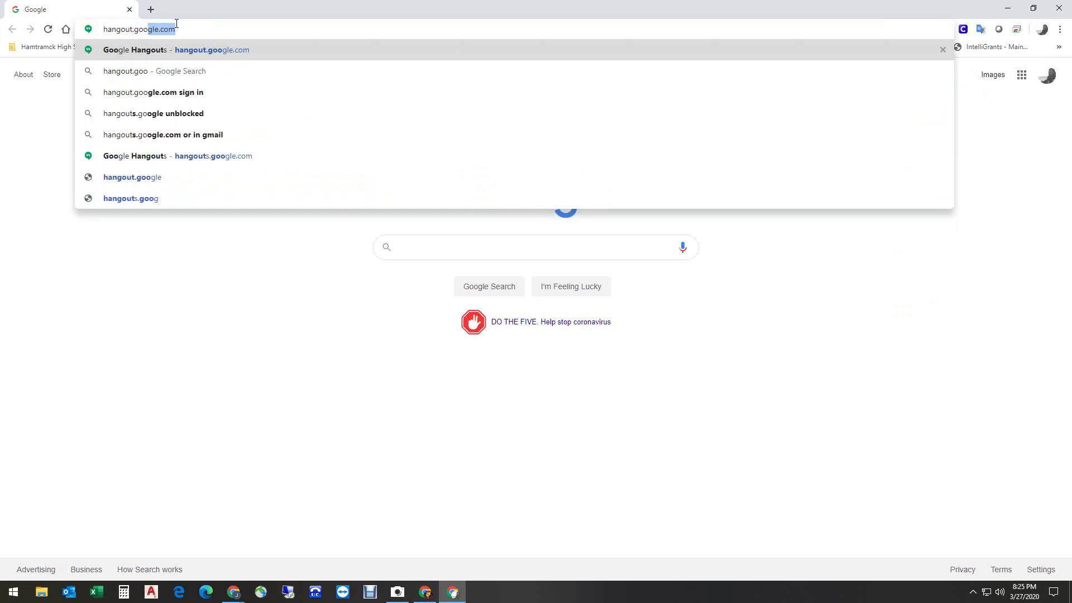
{"action": "type", "text": "gle"}
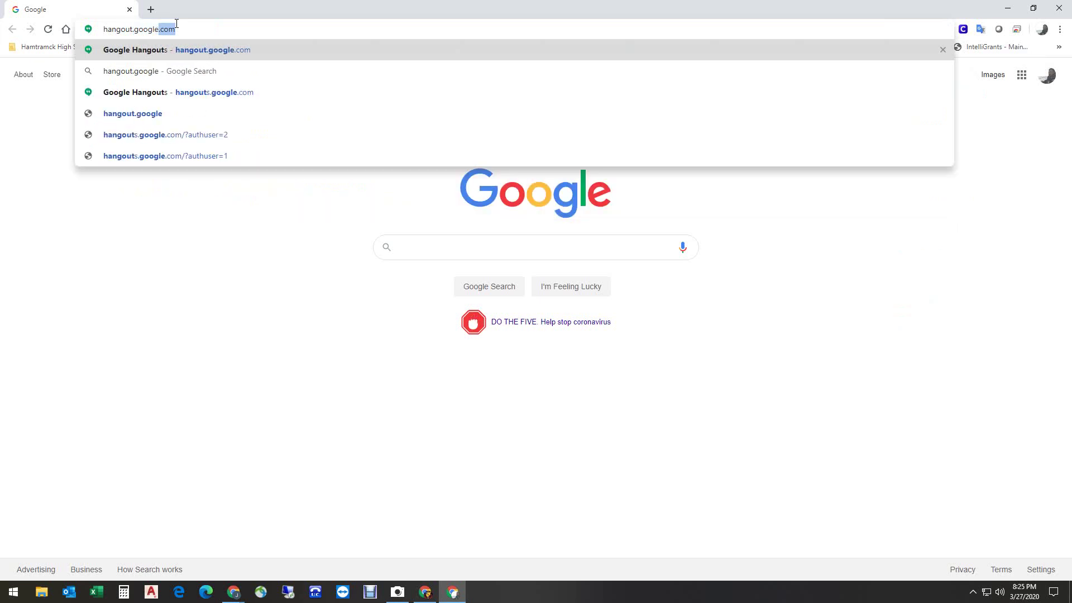
{"action": "type", "text": ".co"}
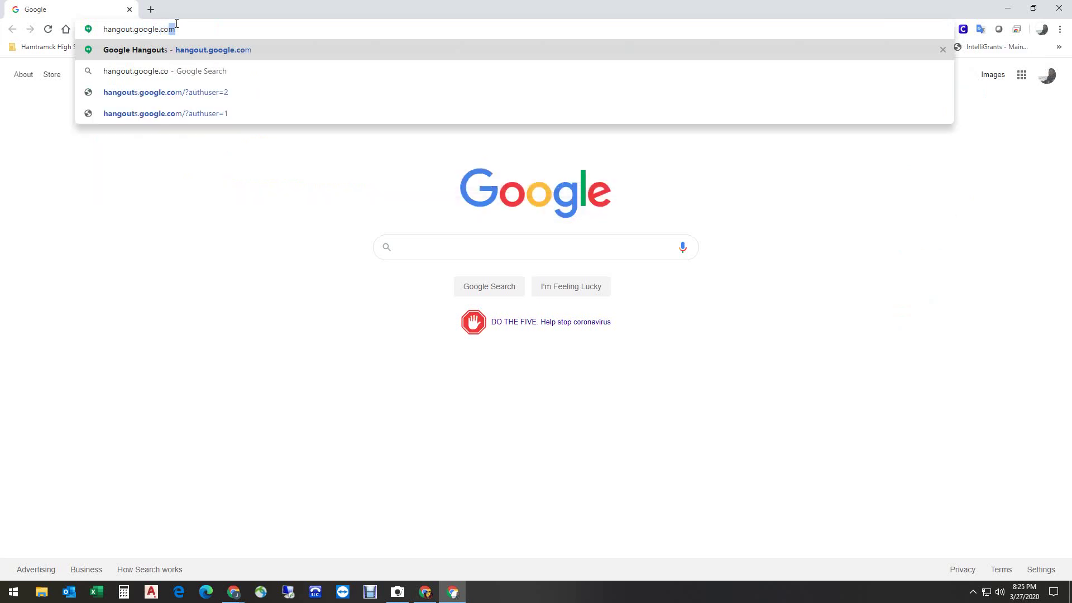
{"action": "type", "text": "m"}
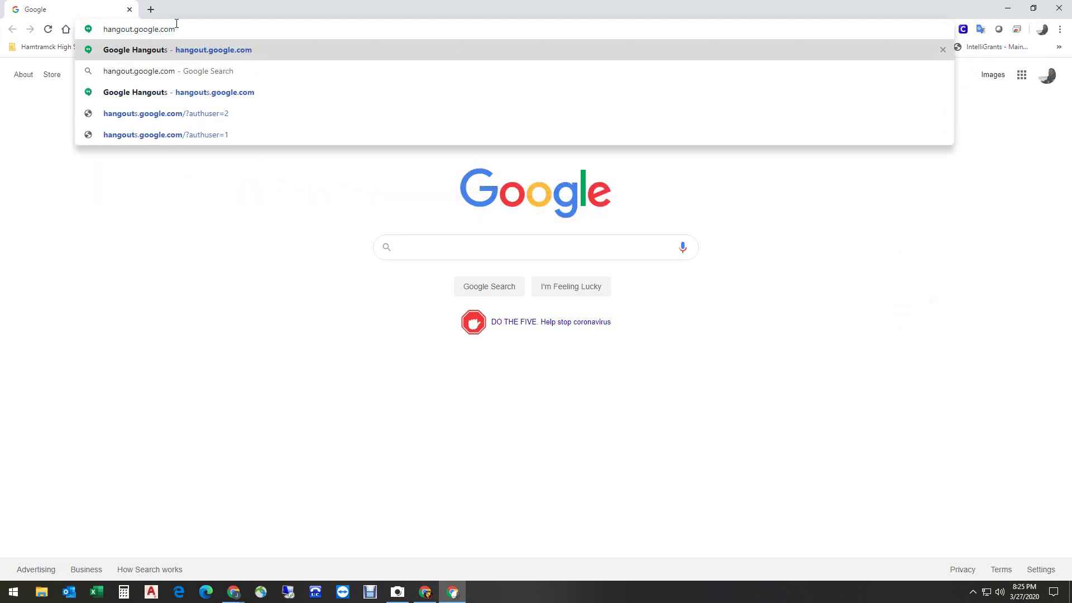
{"action": "key", "text": "Return"}
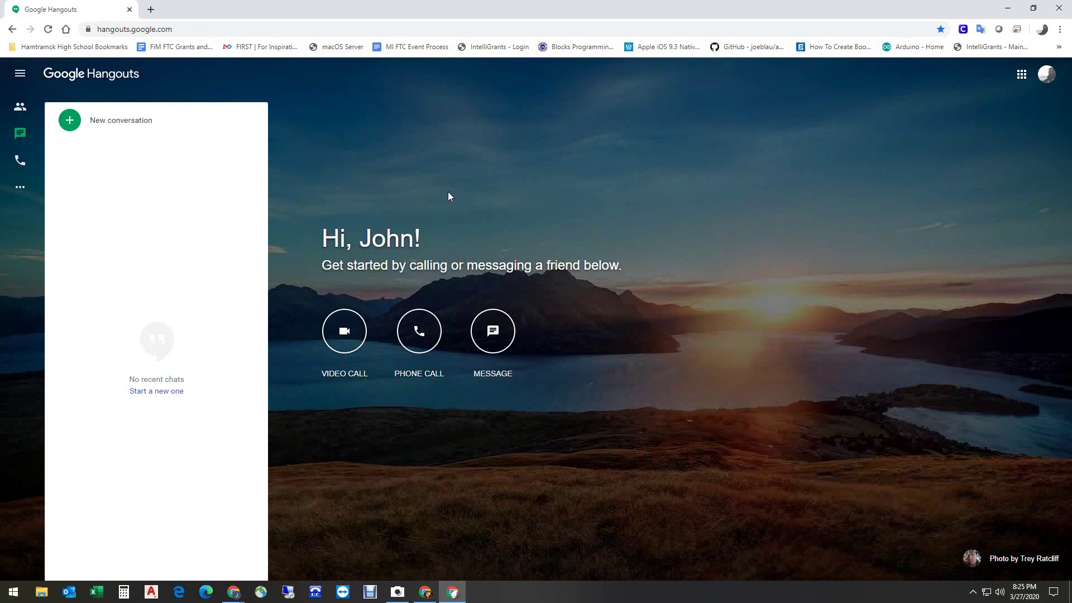
Start a new phone call to the contact's saved number, which fails as unreachable
{"action": "left_click", "coordinate": [420, 318]}
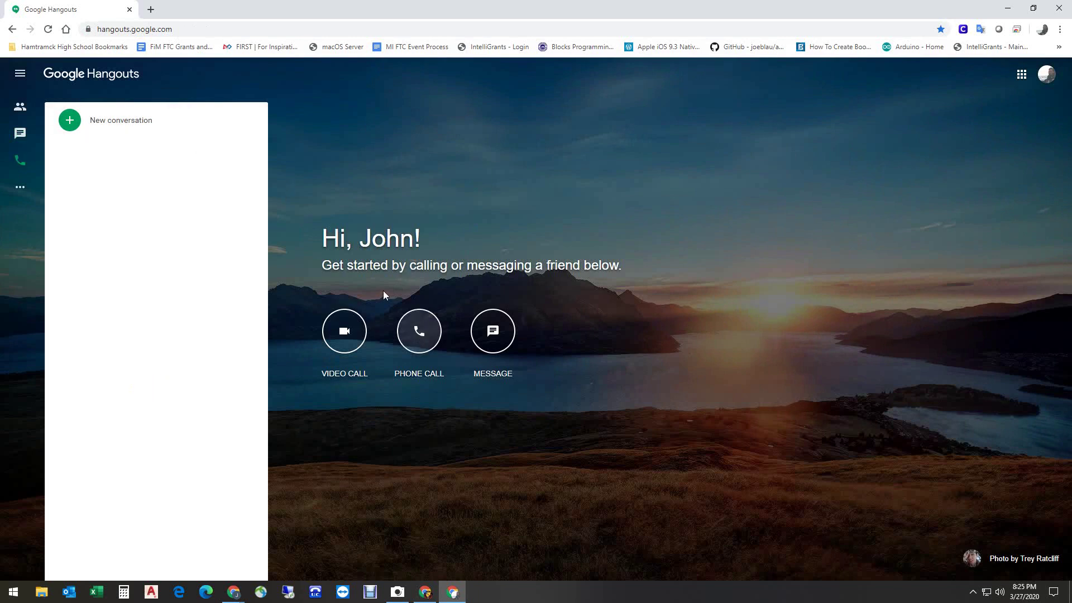
{"action": "left_click", "coordinate": [125, 132]}
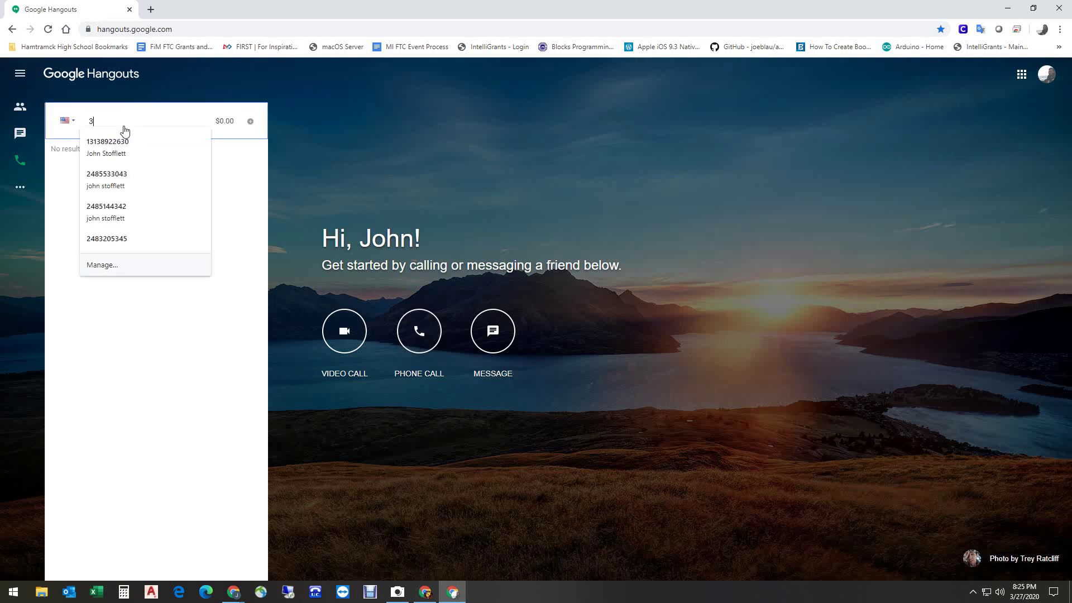
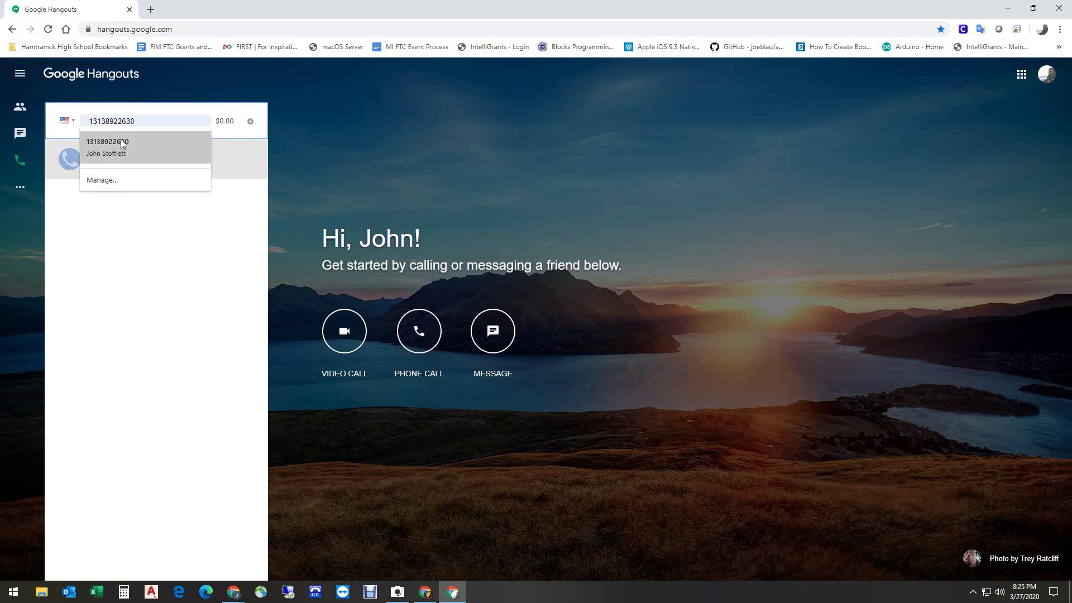
{"action": "left_click", "coordinate": [123, 144]}
{"action": "left_click", "coordinate": [122, 144]}
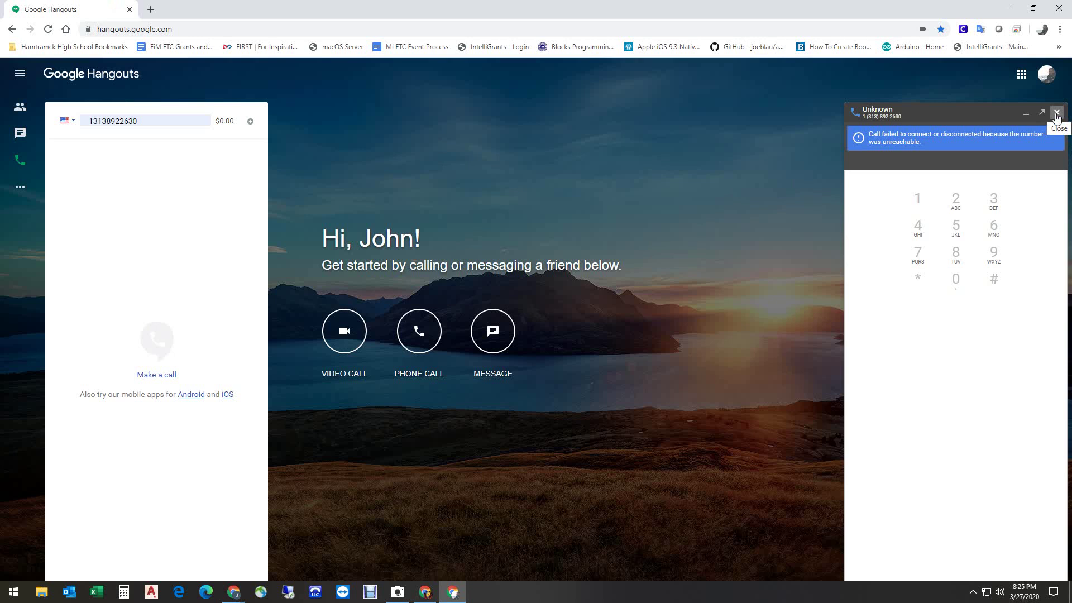
Dismiss the failed call, redial the most recent number, and hang up after about 23 seconds
{"action": "left_click", "coordinate": [1057, 112]}
{"action": "left_click", "coordinate": [160, 118]}
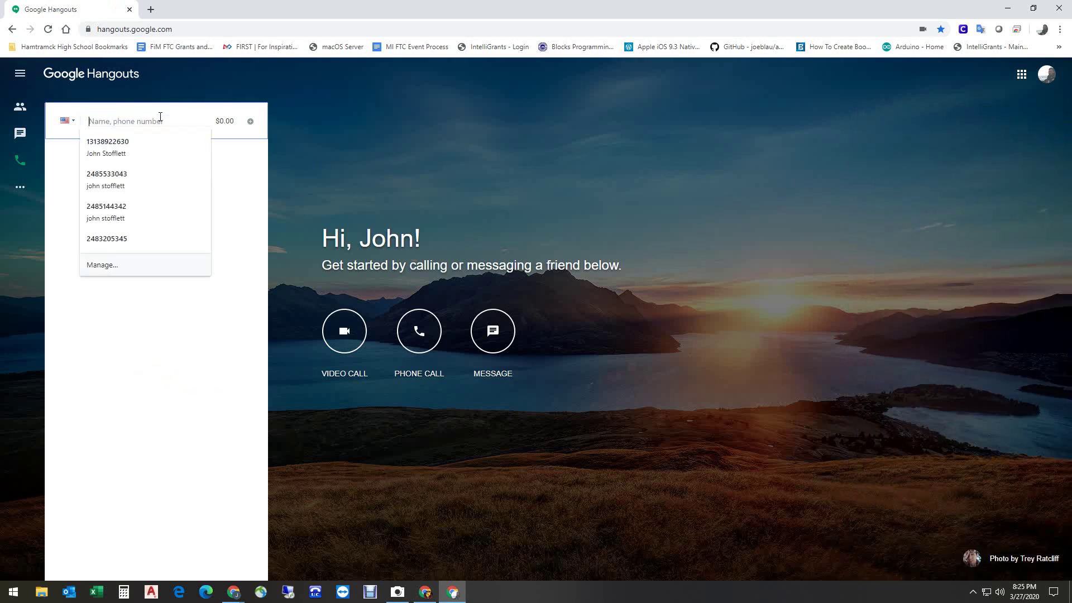
{"action": "left_click", "coordinate": [138, 146]}
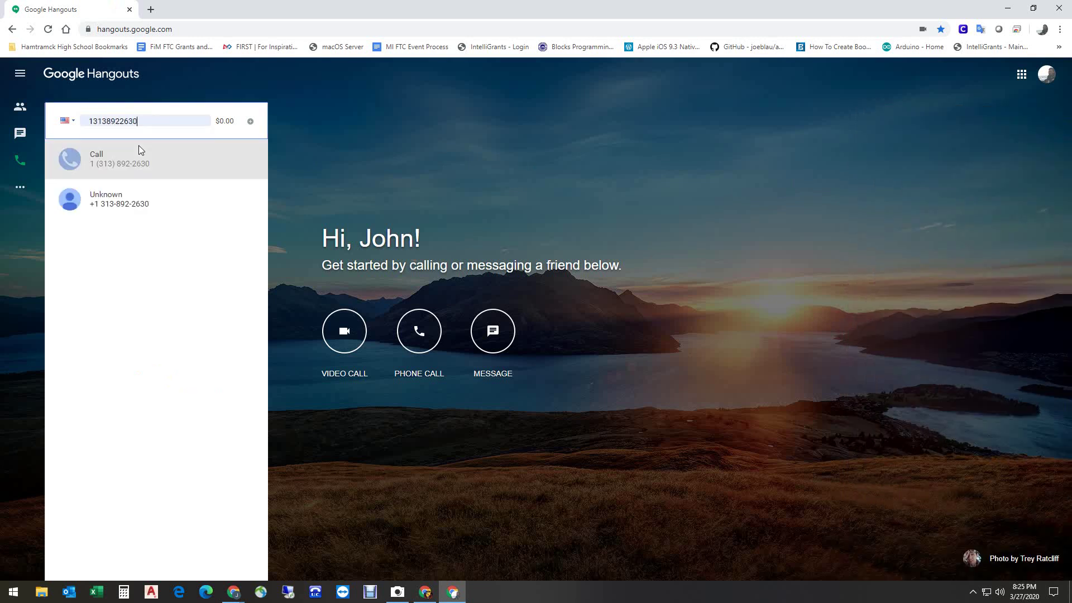
{"action": "left_click", "coordinate": [139, 147]}
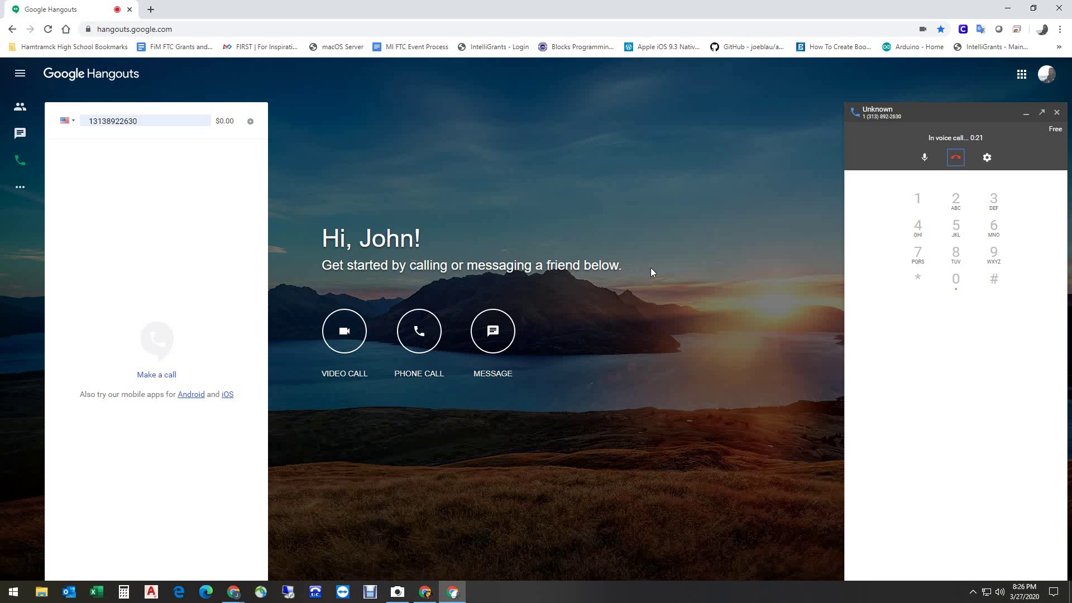
{"action": "left_click", "coordinate": [957, 158]}
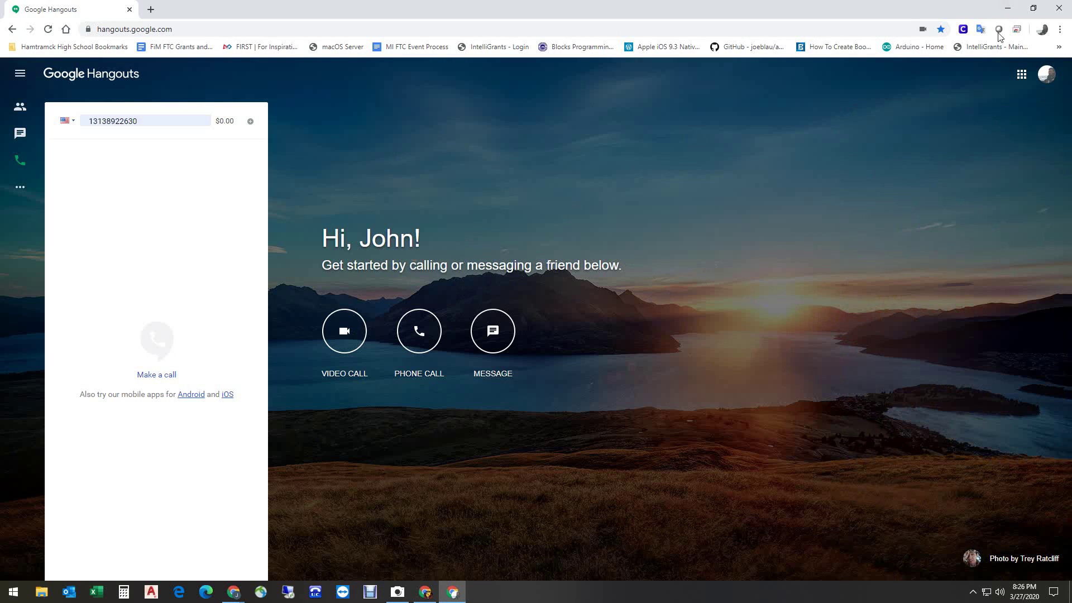
Open the Outside Caller voicemail email in Outlook and show its .wav attachment options
{"action": "left_click", "coordinate": [66, 594]}
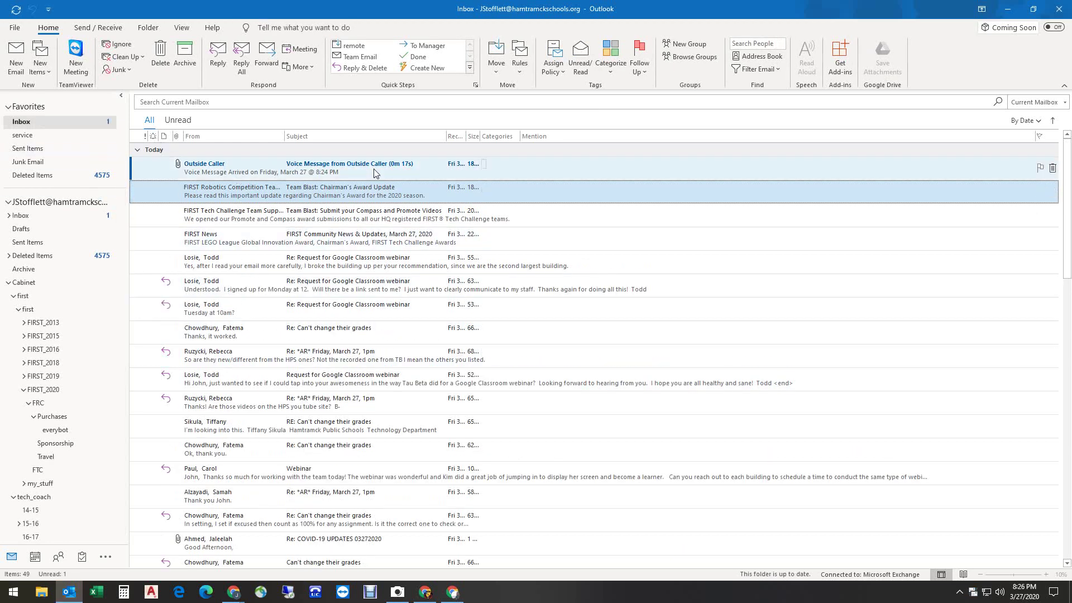
{"action": "left_click", "coordinate": [328, 168]}
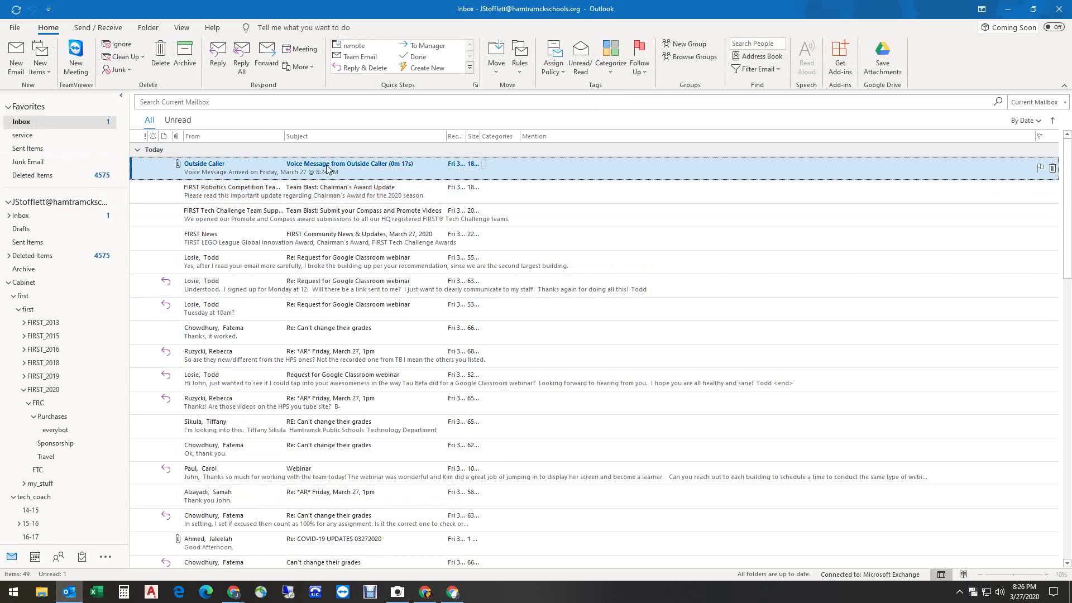
{"action": "double_click", "coordinate": [328, 169]}
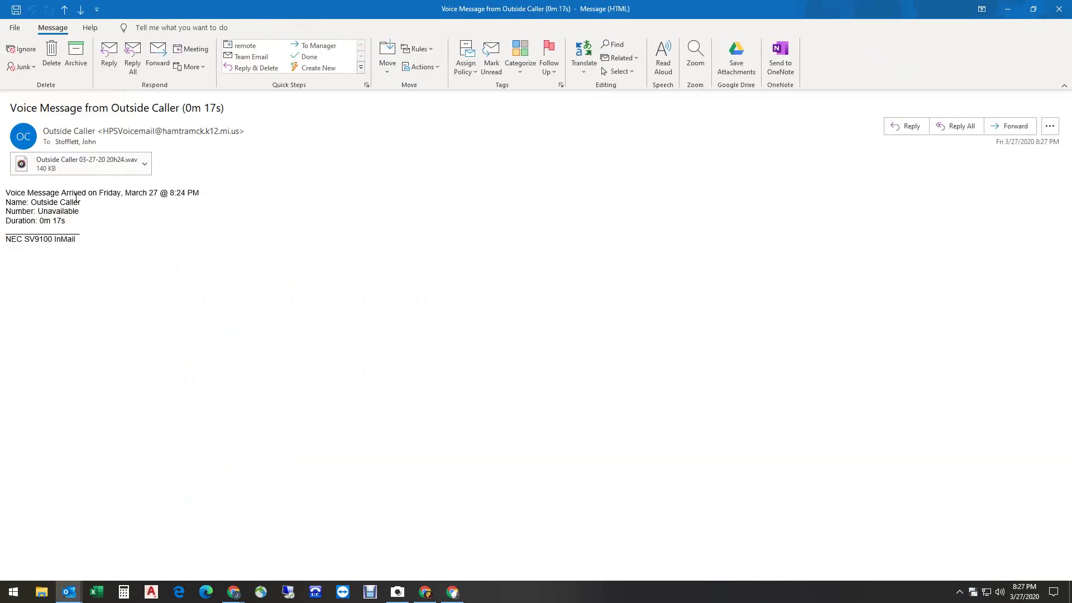
{"action": "left_click", "coordinate": [144, 164]}
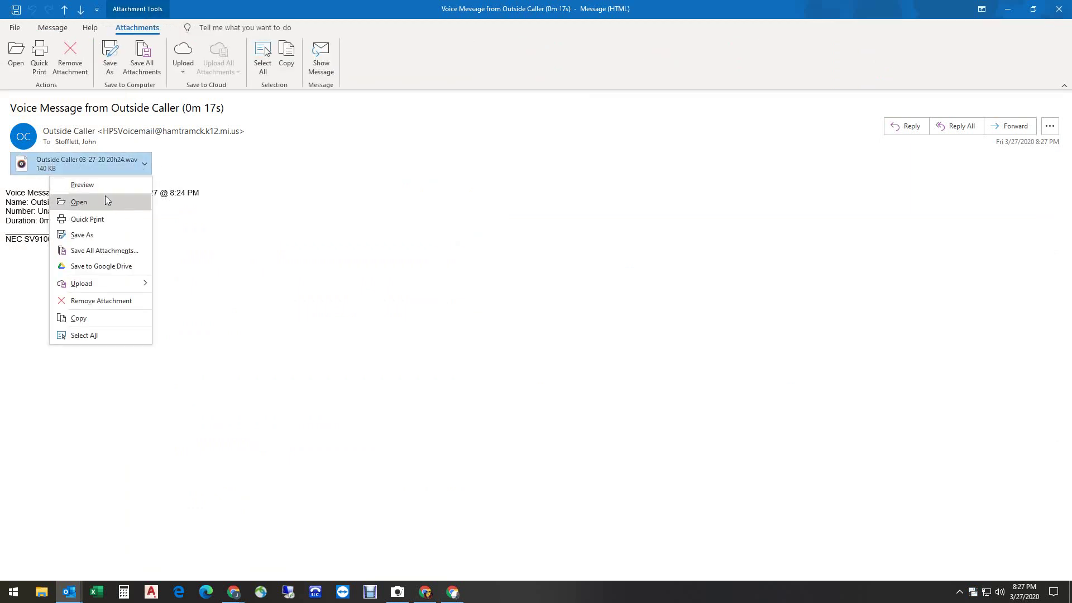
Open the .wav attachment so 'Outside Caller 03-27-20 20h24' plays in Groove Music
{"action": "left_click", "coordinate": [92, 202]}
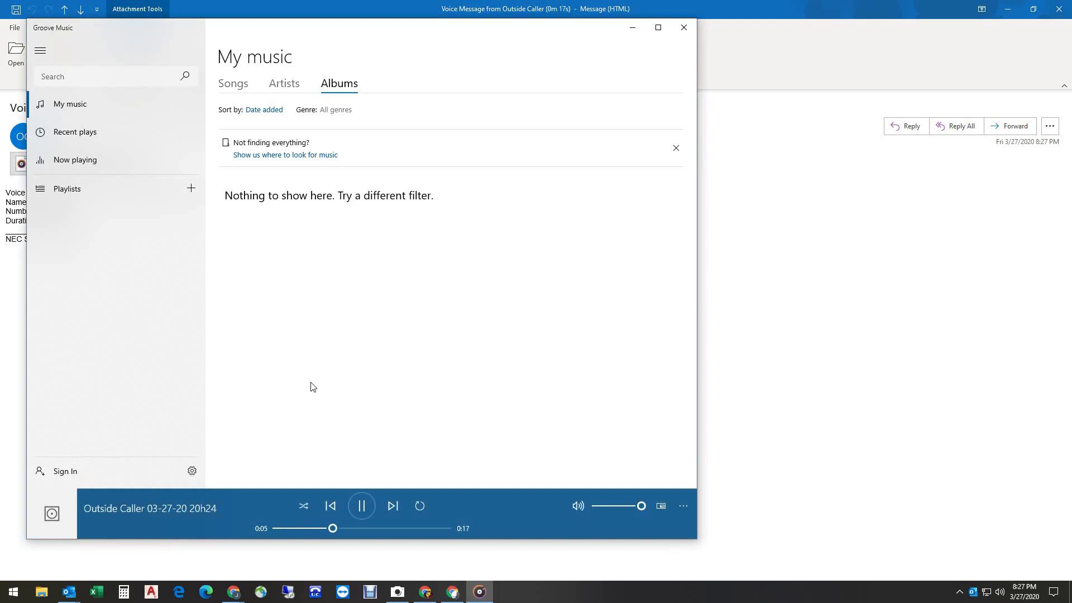
Close the Groove Music player
{"action": "left_click", "coordinate": [684, 28]}
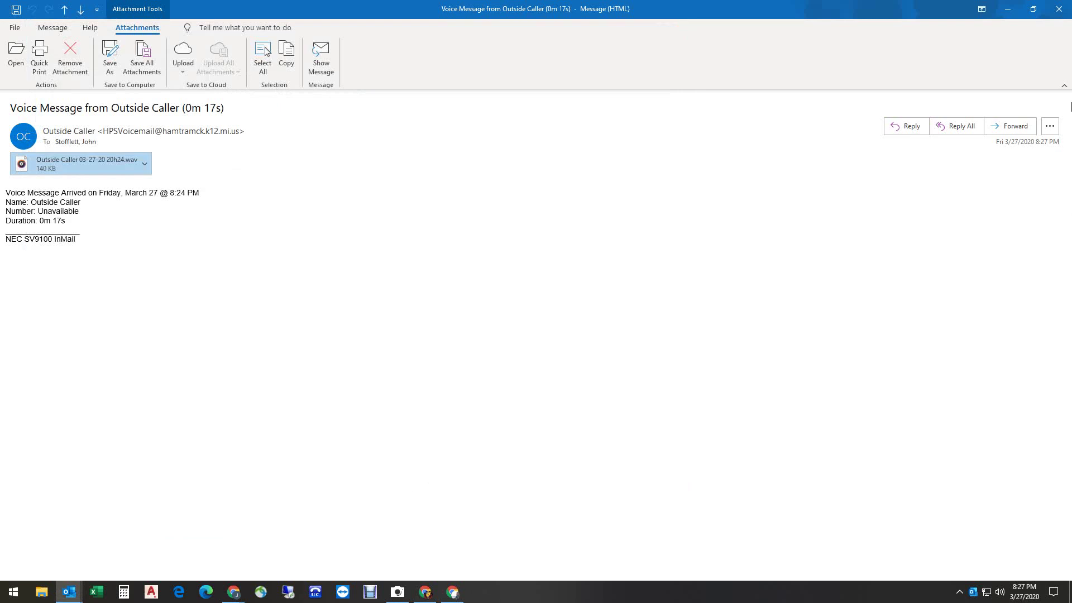